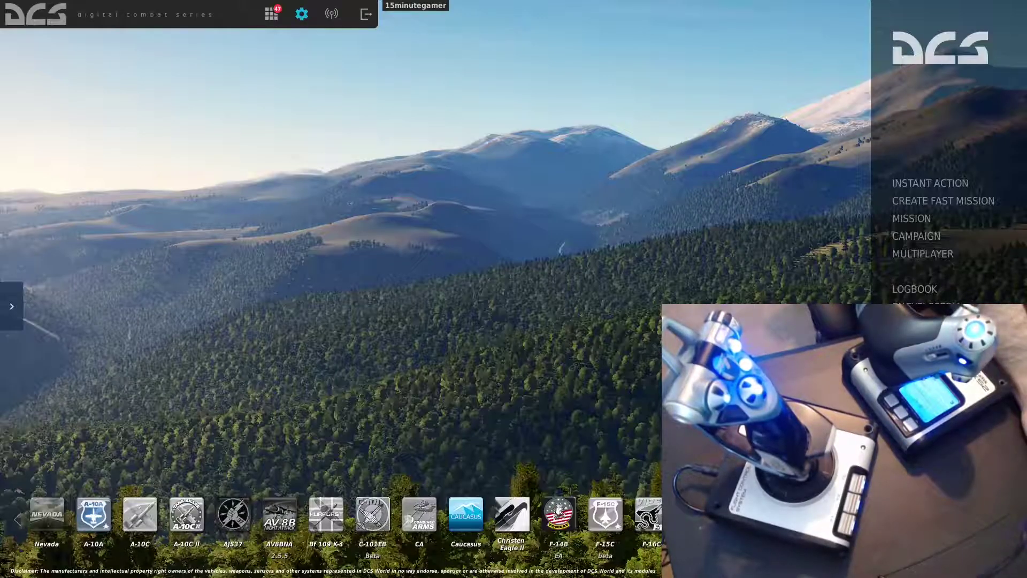
- Open the control options for the F/A-18C Sim and select the X52 H.O.T.A.S. device for its assignments
{"action": "left_click", "coordinate": [302, 14]}
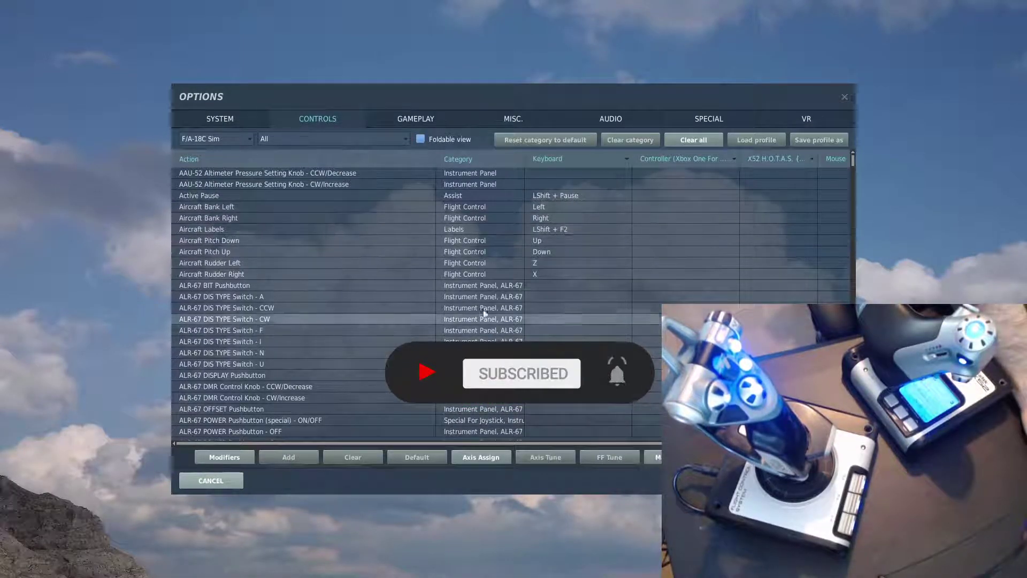
{"action": "left_click", "coordinate": [208, 140]}
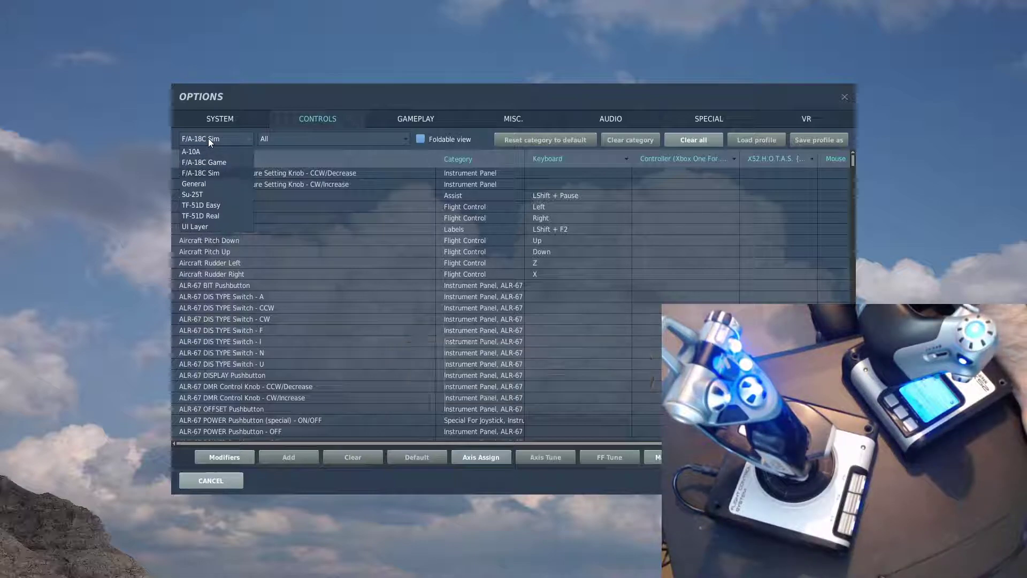
{"action": "left_click", "coordinate": [223, 172]}
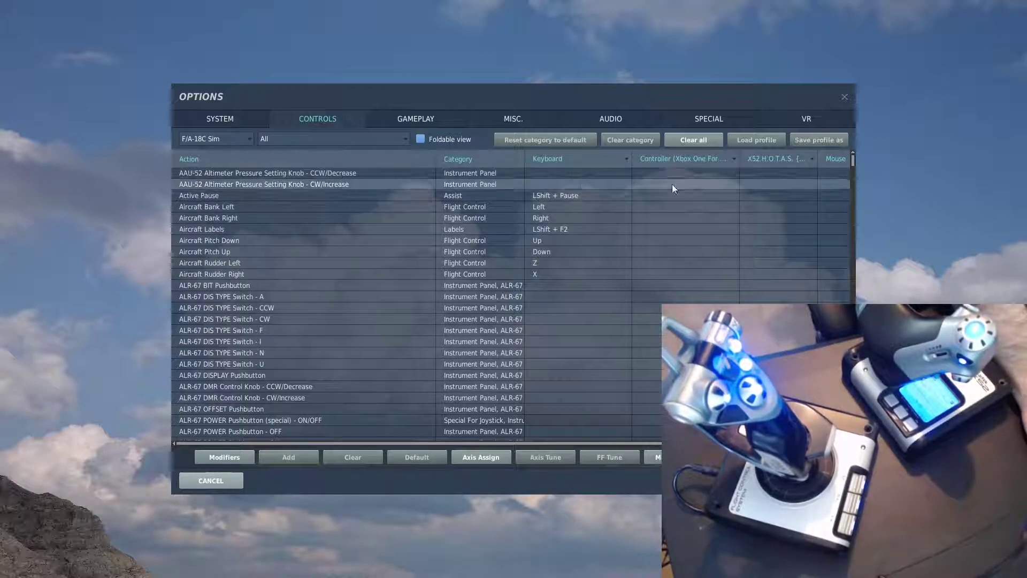
{"action": "left_click", "coordinate": [762, 158]}
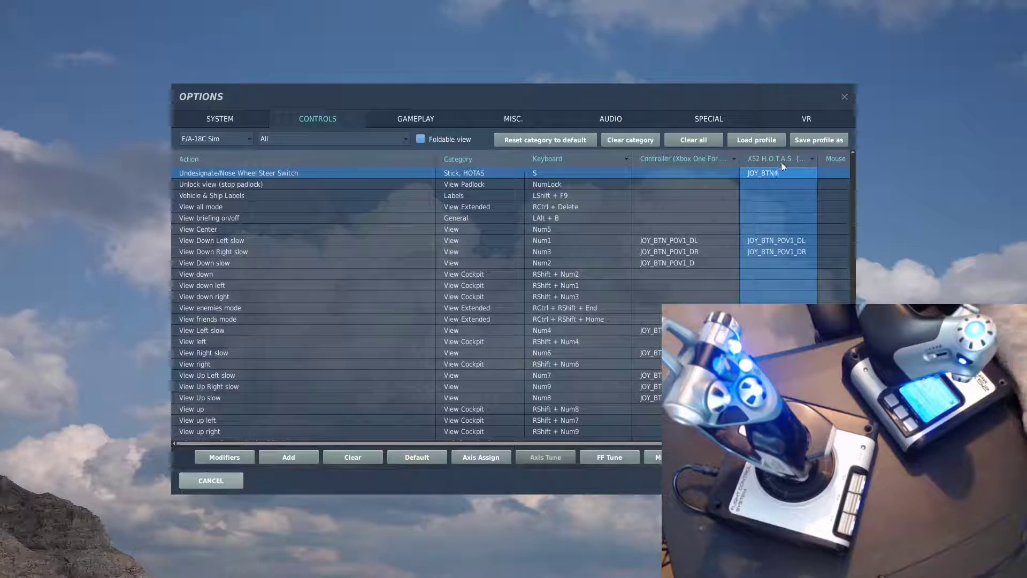
- Filter the actions to Axis Commands and examine the X52 H.O.T.A.S. assignments for pitch, roll, rudder and thrust
{"action": "left_click", "coordinate": [380, 141]}
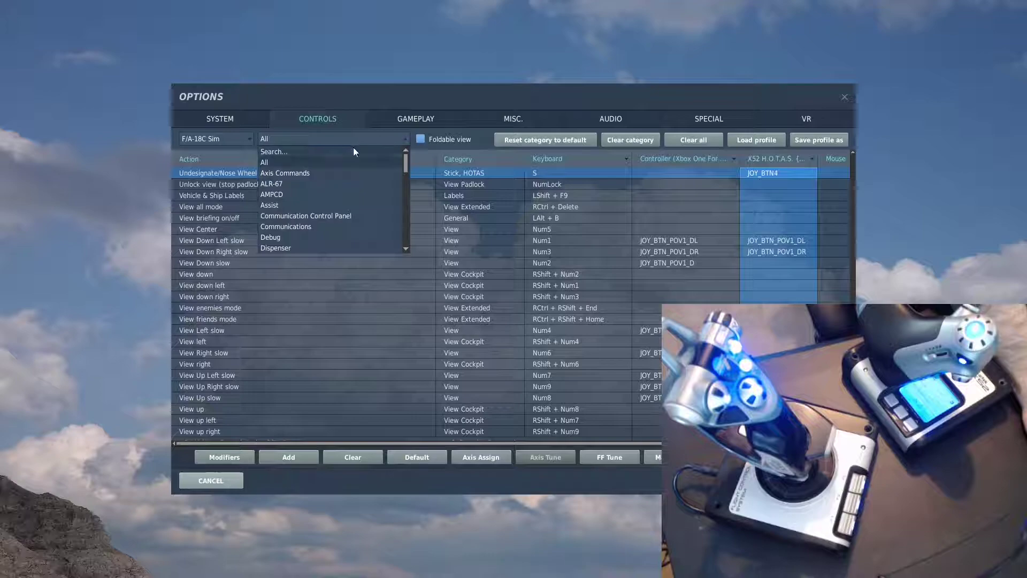
{"action": "left_click", "coordinate": [313, 174]}
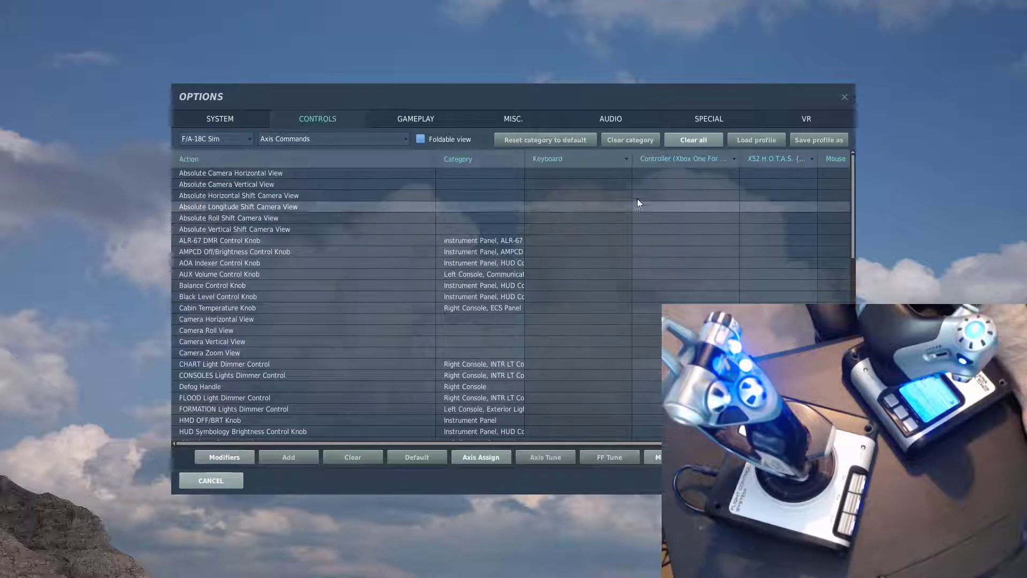
{"action": "left_click", "coordinate": [759, 158]}
{"action": "scroll", "coordinate": [764, 230], "scroll_direction": "down", "scroll_amount": 3}
{"action": "scroll", "coordinate": [765, 268], "scroll_direction": "down", "scroll_amount": 5}
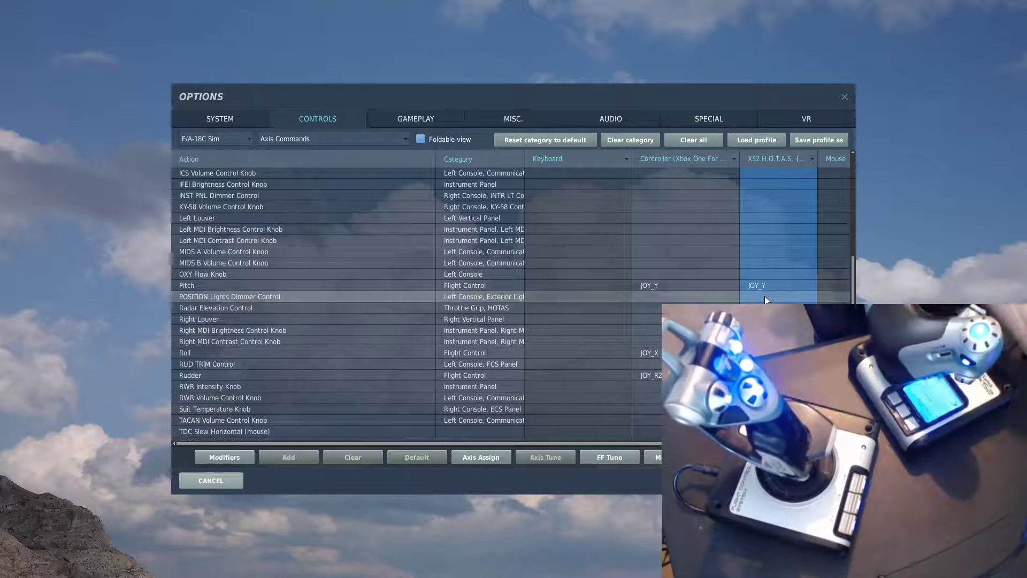
{"action": "scroll", "coordinate": [766, 297], "scroll_direction": "down", "scroll_amount": 3}
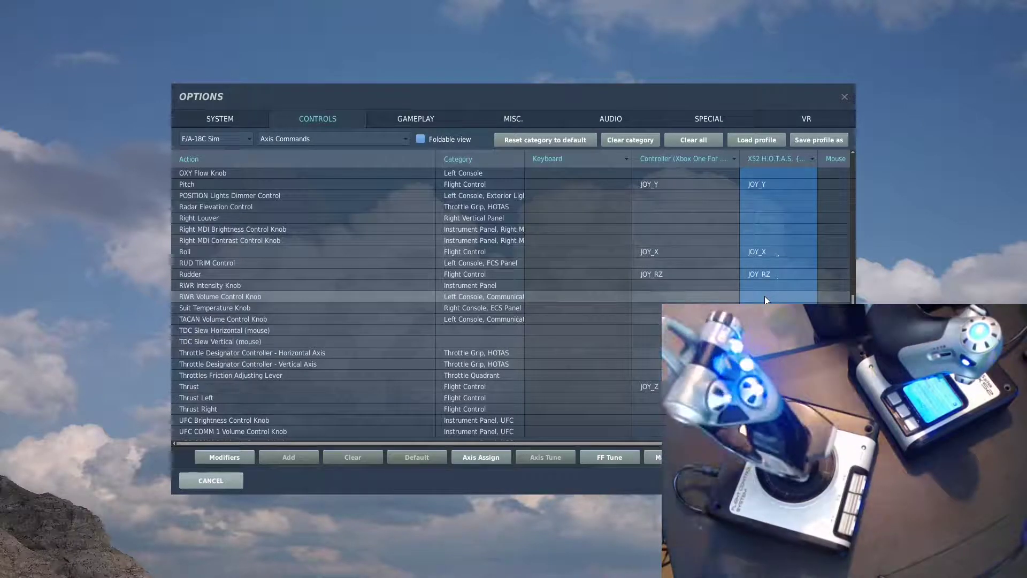
{"action": "scroll", "coordinate": [765, 297], "scroll_direction": "down", "scroll_amount": 2}
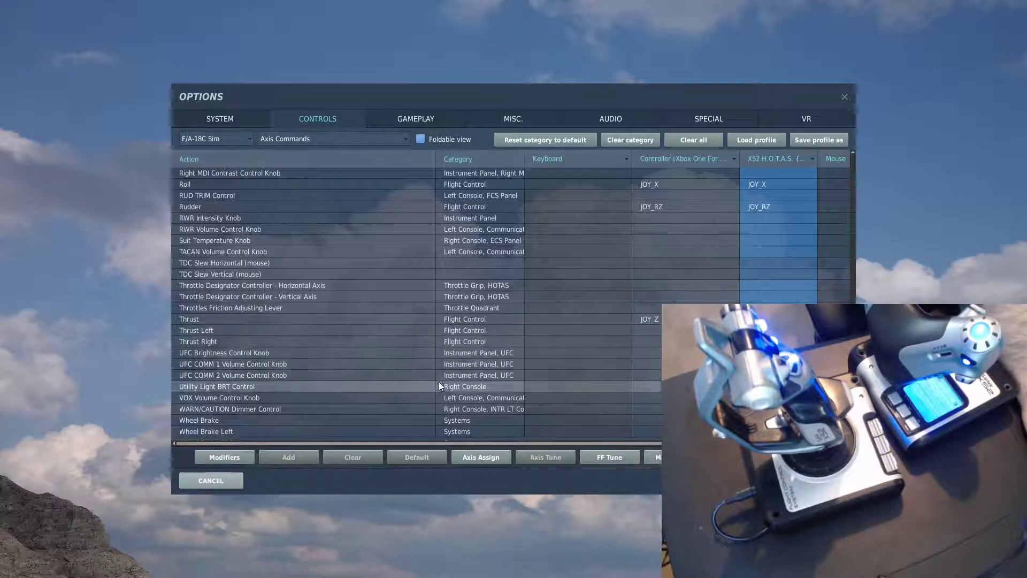
{"action": "scroll", "coordinate": [438, 386], "scroll_direction": "down", "scroll_amount": 1}
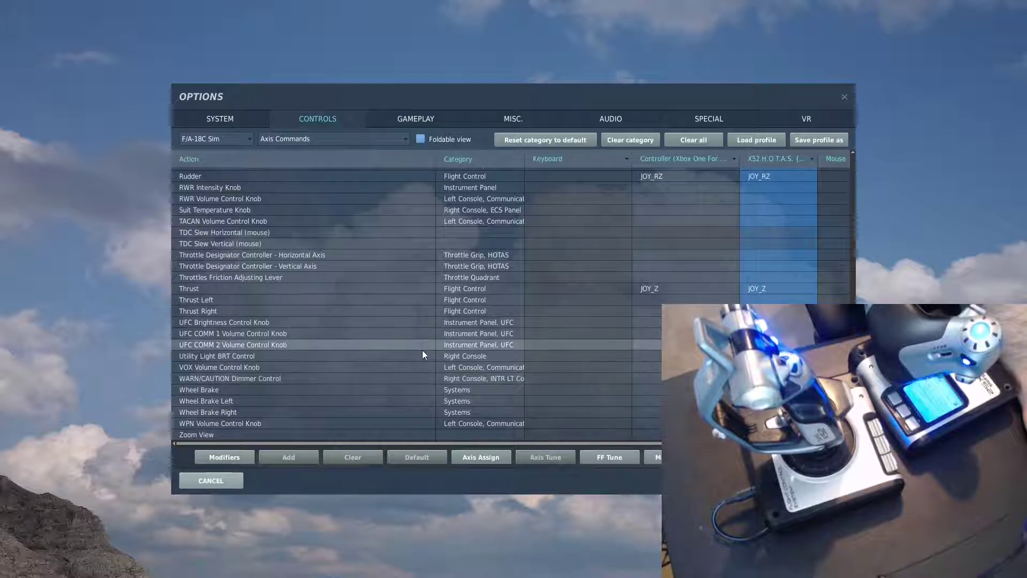
- Show all action categories again and open the modifiers list
{"action": "left_click", "coordinate": [367, 145]}
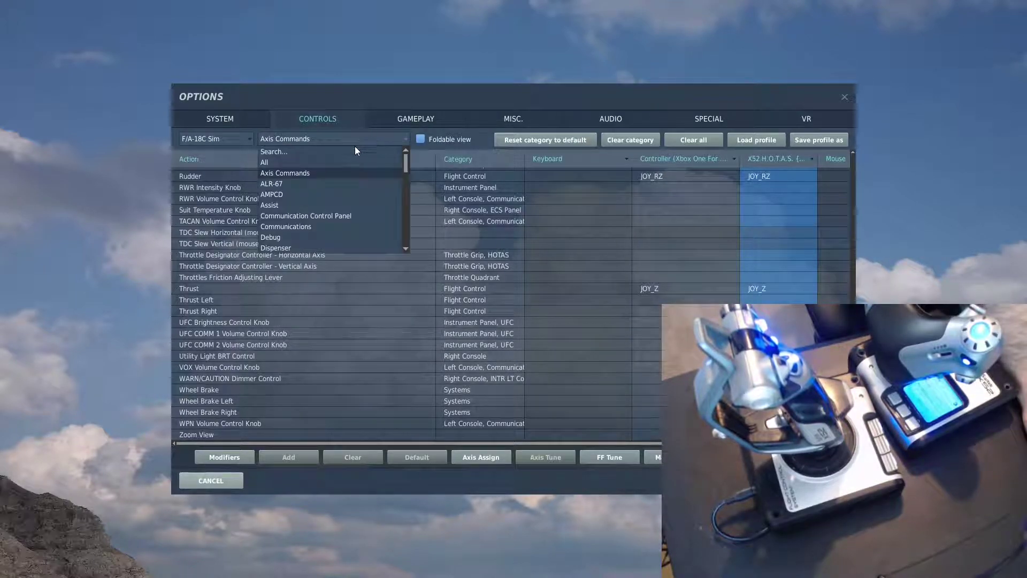
{"action": "left_click", "coordinate": [303, 163]}
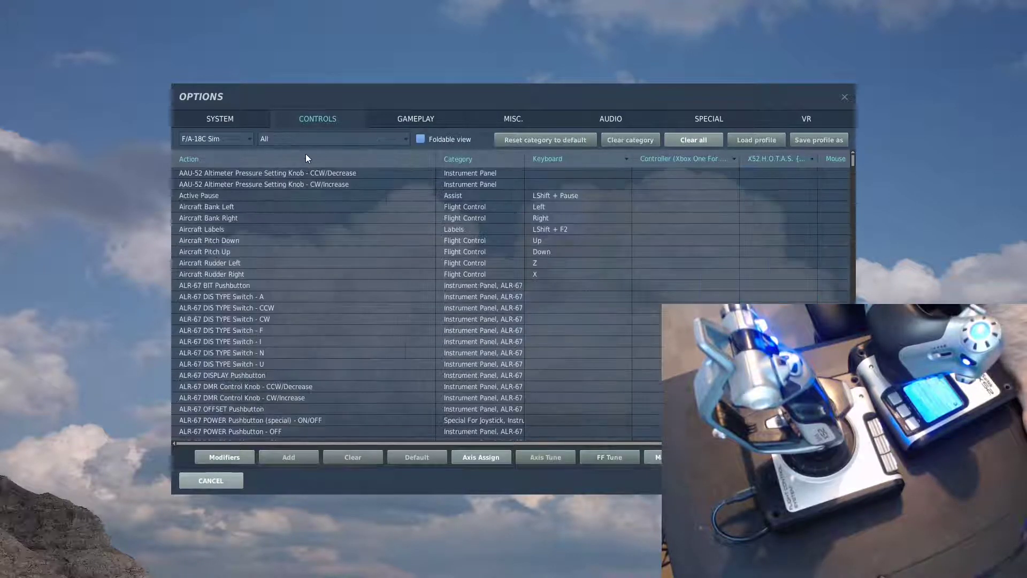
{"action": "left_click", "coordinate": [334, 143]}
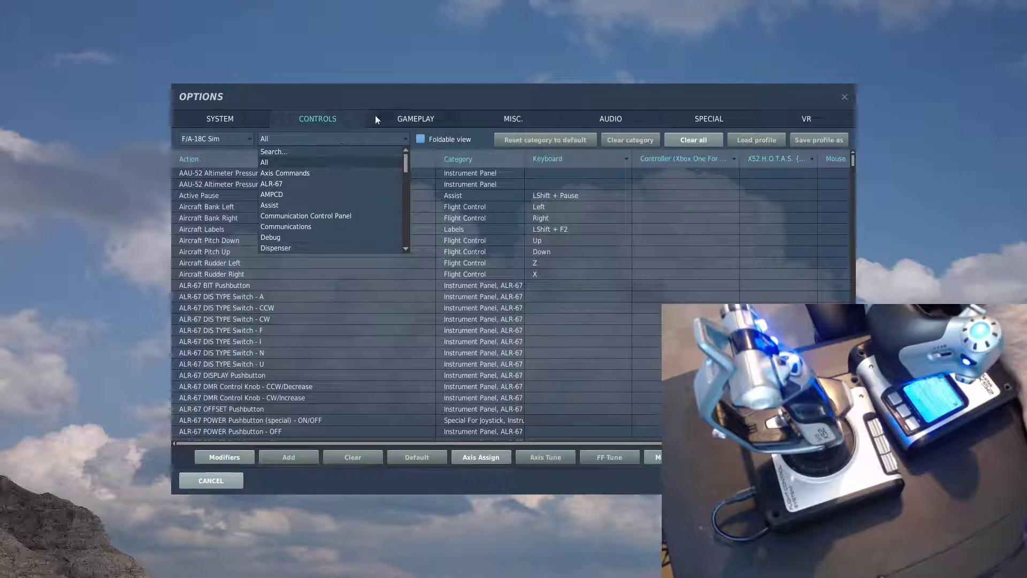
{"action": "left_click", "coordinate": [393, 103]}
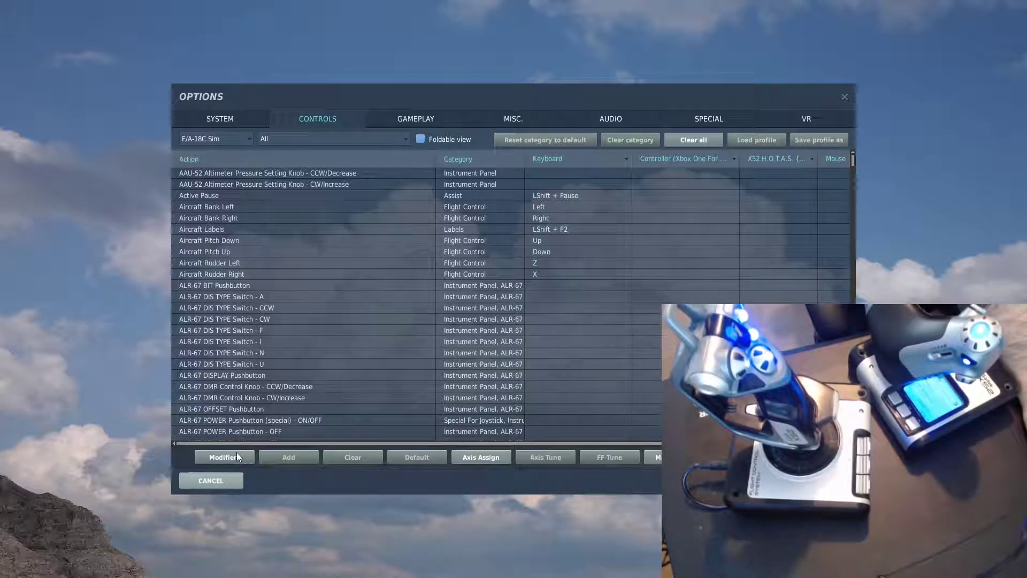
{"action": "left_click", "coordinate": [223, 457]}
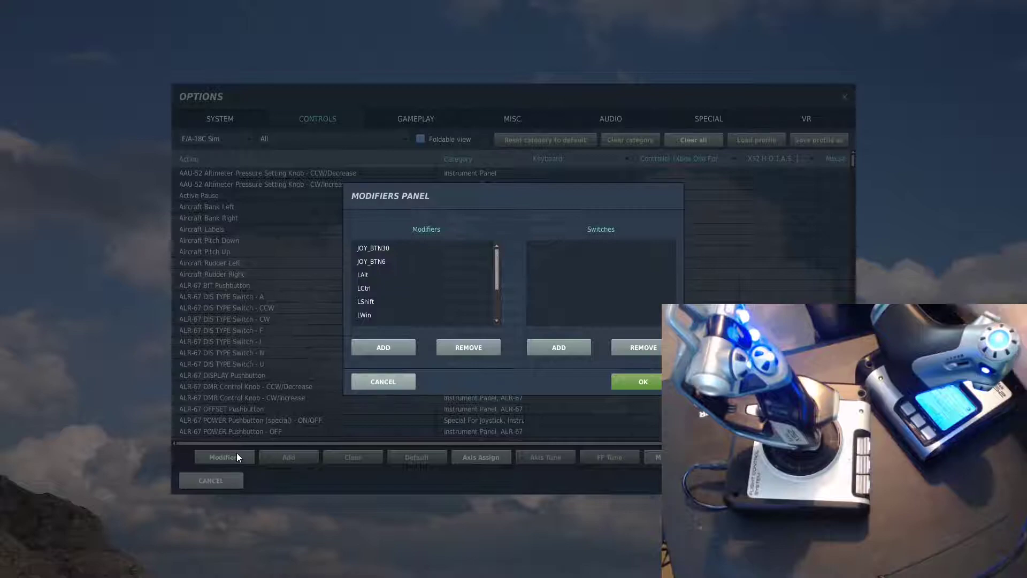
{"action": "left_click", "coordinate": [379, 349]}
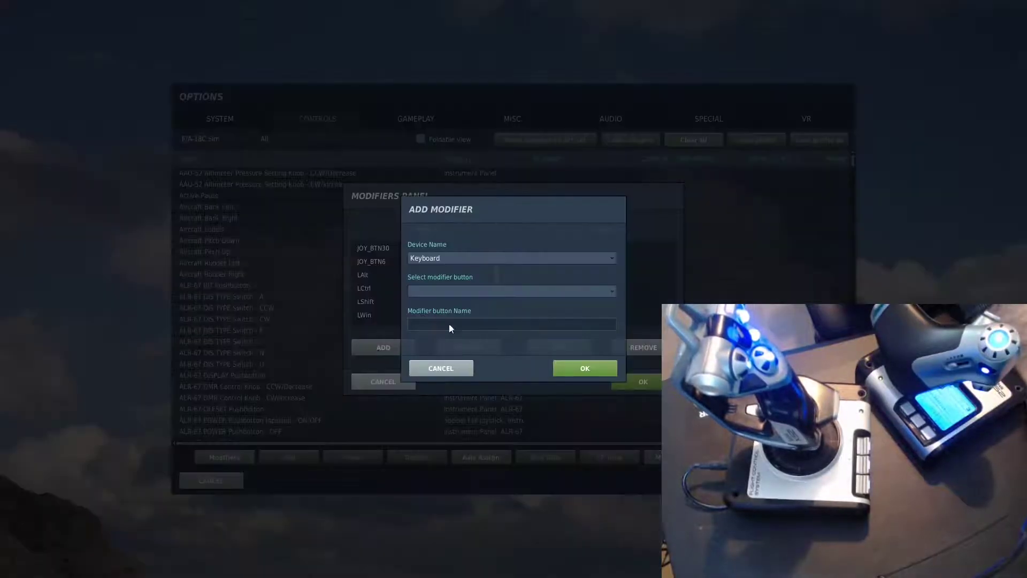
{"action": "left_click", "coordinate": [512, 256]}
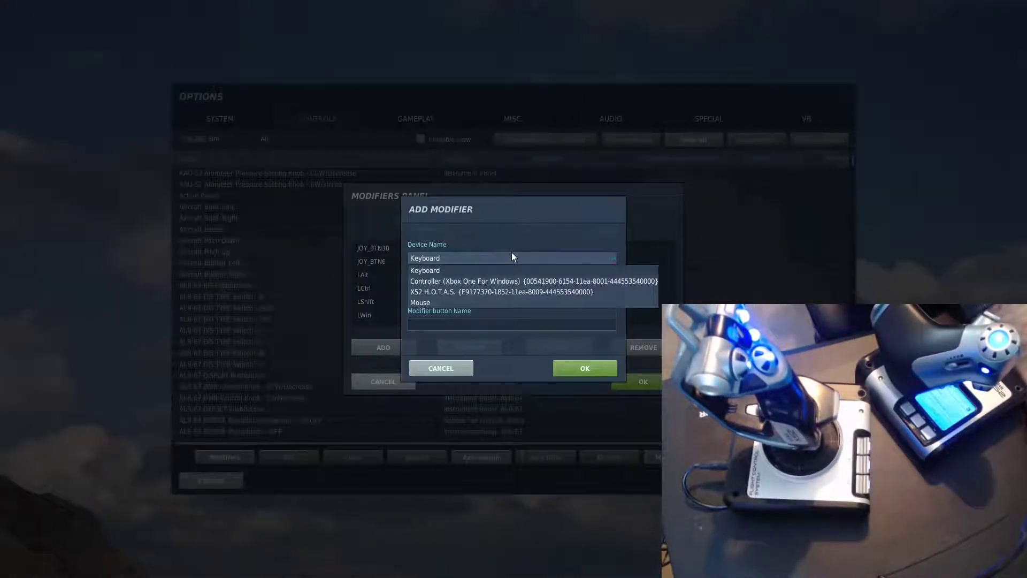
{"action": "left_click", "coordinate": [484, 296]}
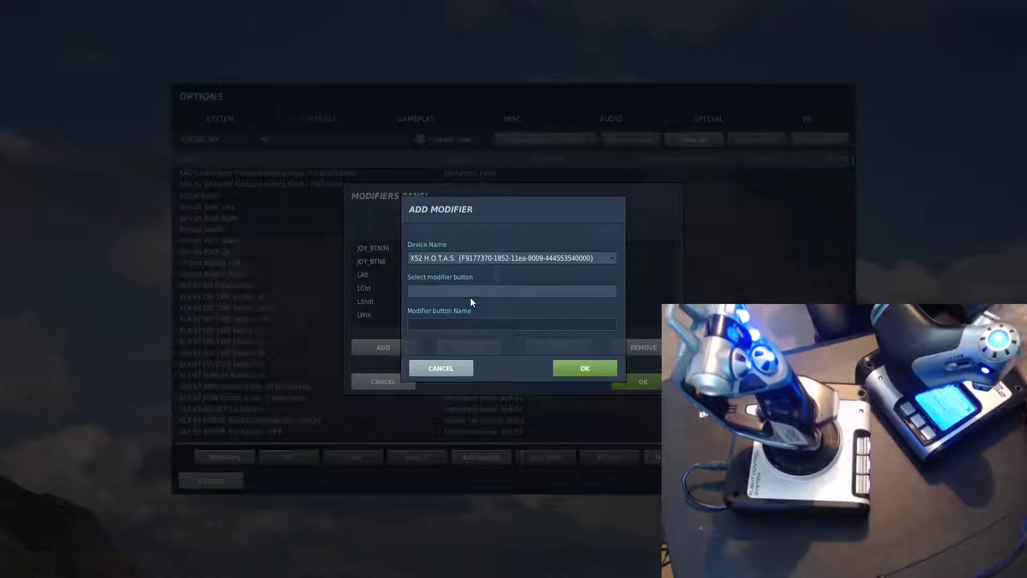
{"action": "left_click", "coordinate": [450, 367]}
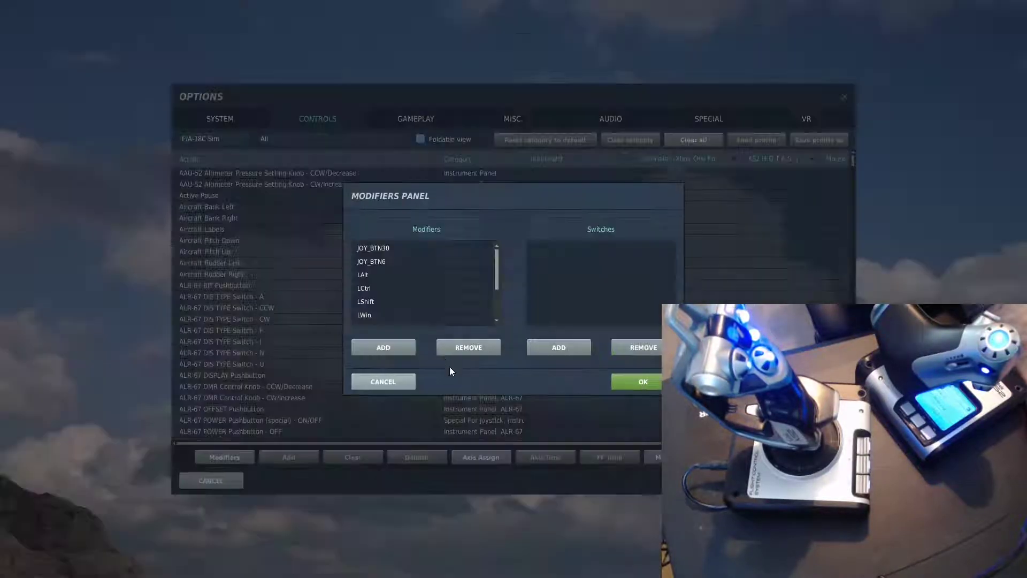
- Remove JOY_BTN6 from the modifiers and accept the change
{"action": "left_click", "coordinate": [388, 262]}
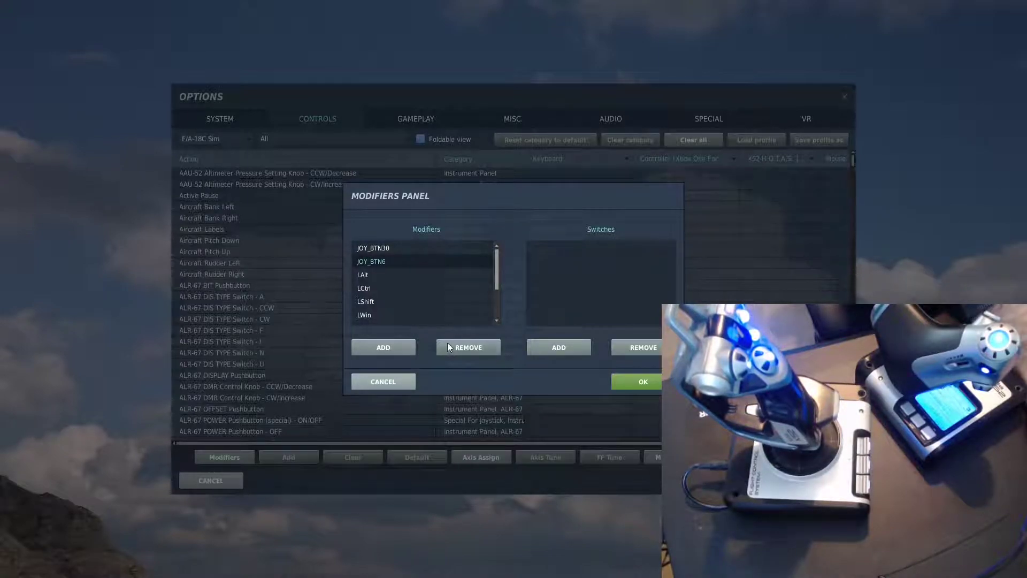
{"action": "left_click", "coordinate": [467, 347]}
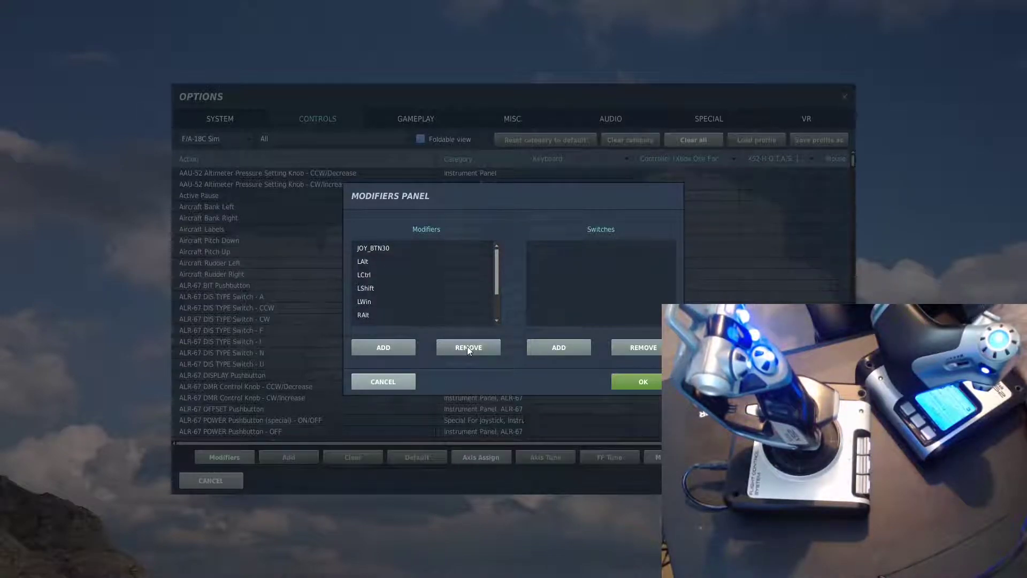
{"action": "left_click", "coordinate": [646, 379]}
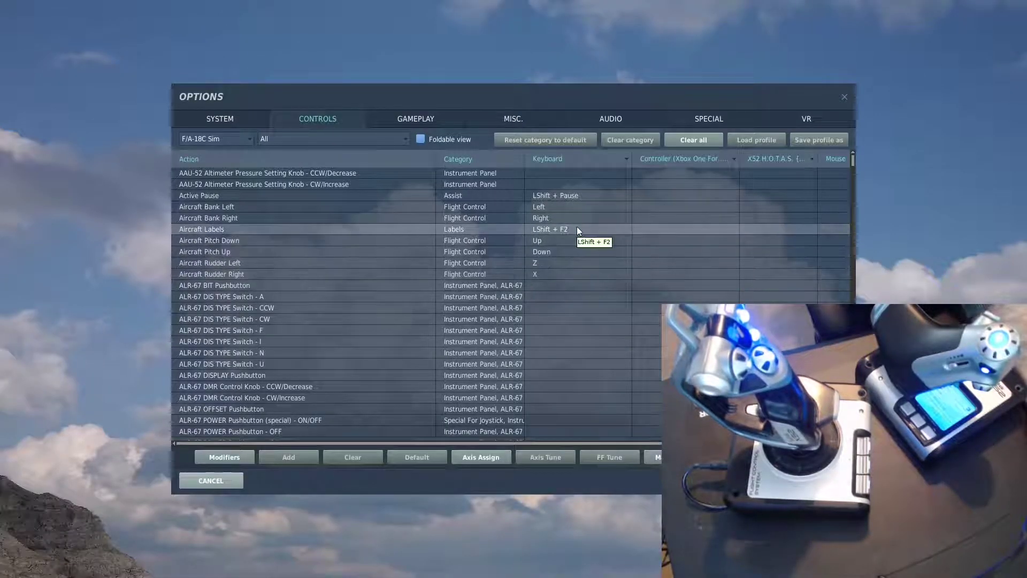
- Search the control actions for "cage" and check the X52 H.O.T.A.S. assignment of the Cage/Uncage Button
{"action": "left_click", "coordinate": [765, 160]}
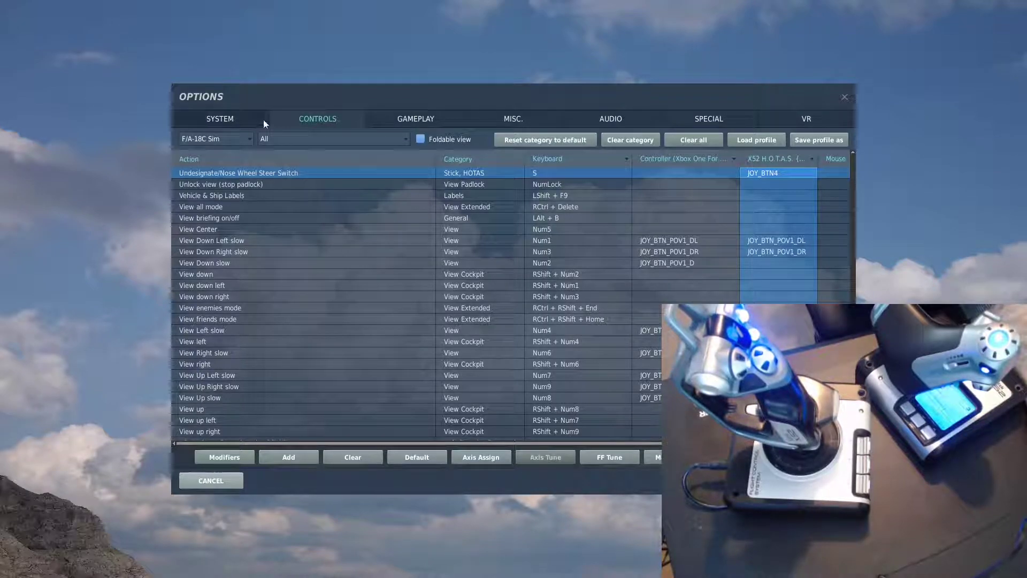
{"action": "left_click", "coordinate": [309, 137]}
{"action": "left_click", "coordinate": [292, 152]}
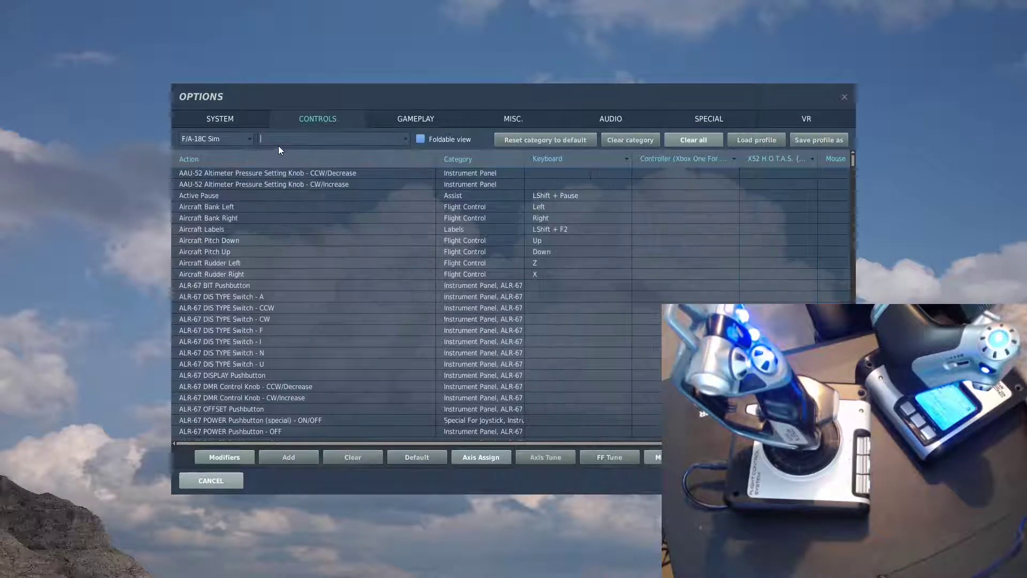
{"action": "type", "text": "cage"}
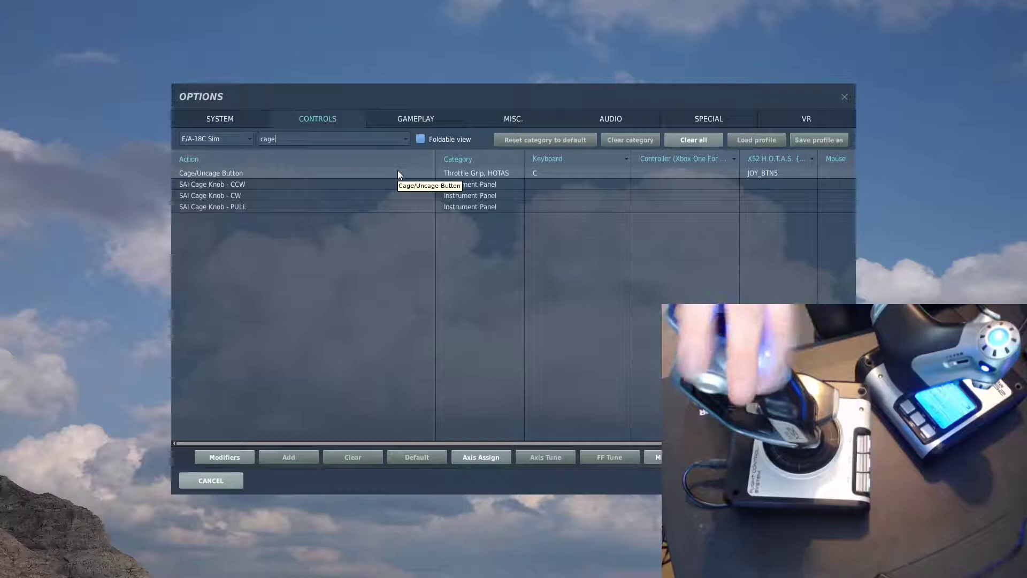
{"action": "left_click", "coordinate": [779, 158]}
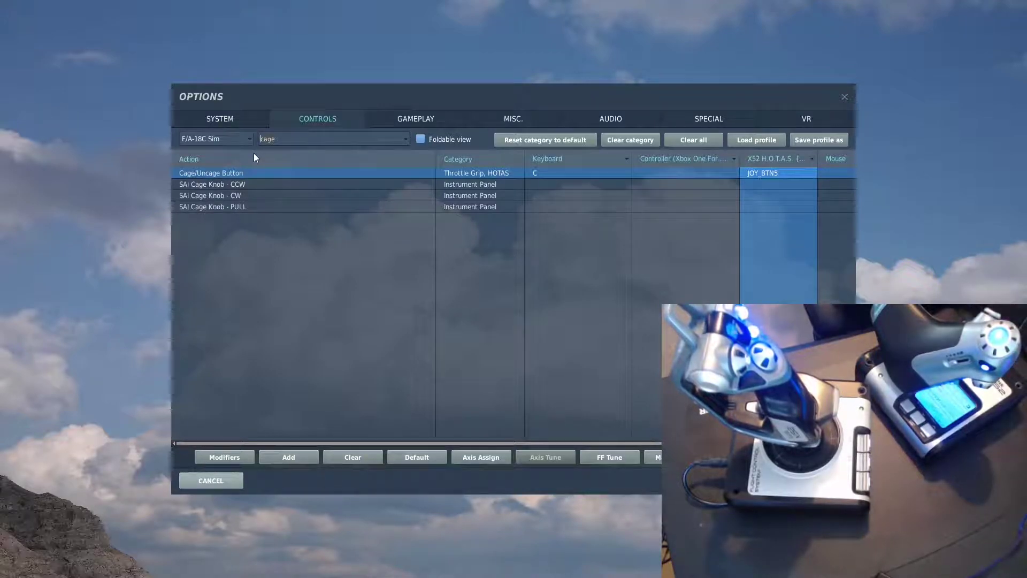
- Search the control actions for "gun" and check the X52 H.O.T.A.S. assignment of the Gun Trigger second detent
{"action": "key", "text": "ctrl+a"}
{"action": "type", "text": "gun"}
{"action": "left_click", "coordinate": [766, 167]}
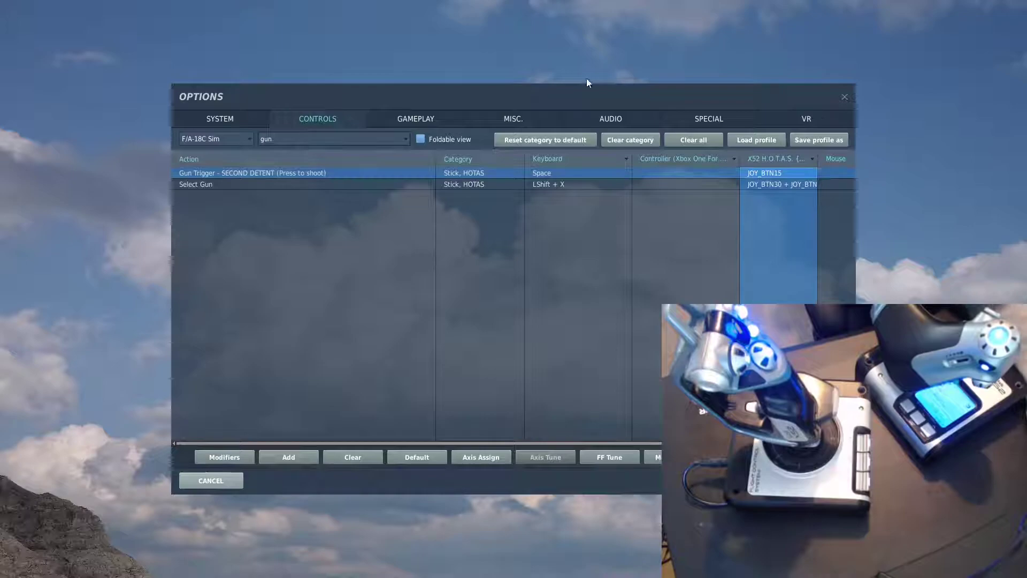
- Clear the search and enter "gun" again to examine the Select Gun assignment on the X52 H.O.T.A.S
{"action": "left_click", "coordinate": [328, 147]}
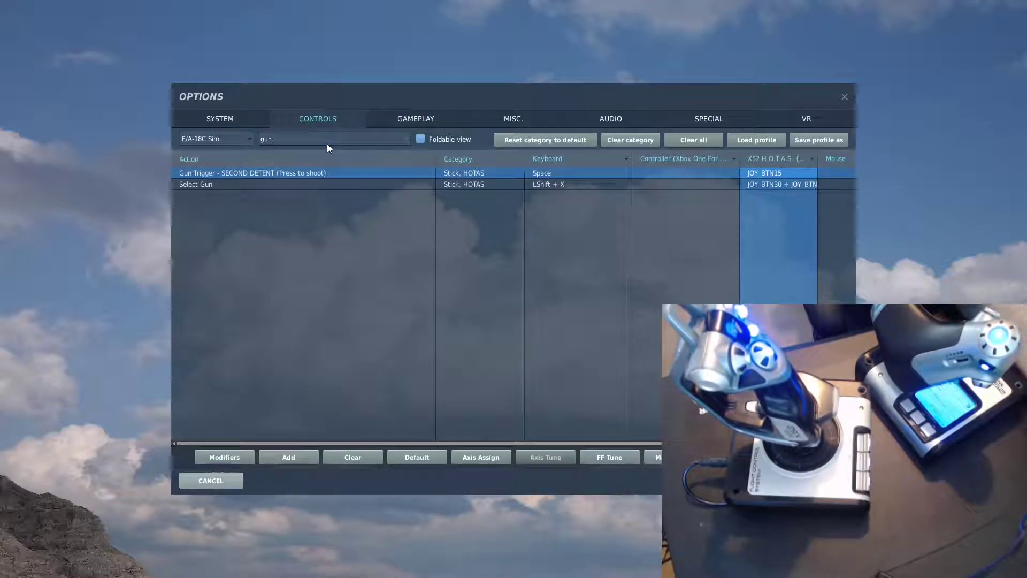
{"action": "key", "text": "BackSpace"}
{"action": "key", "text": "BackSpace"}
{"action": "key", "text": "BackSpace"}
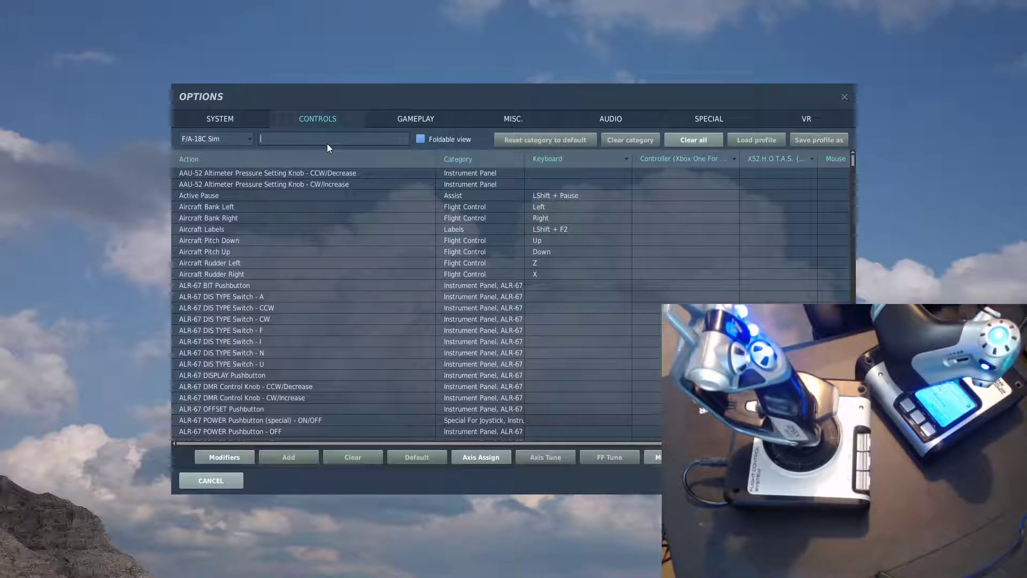
{"action": "type", "text": "gun"}
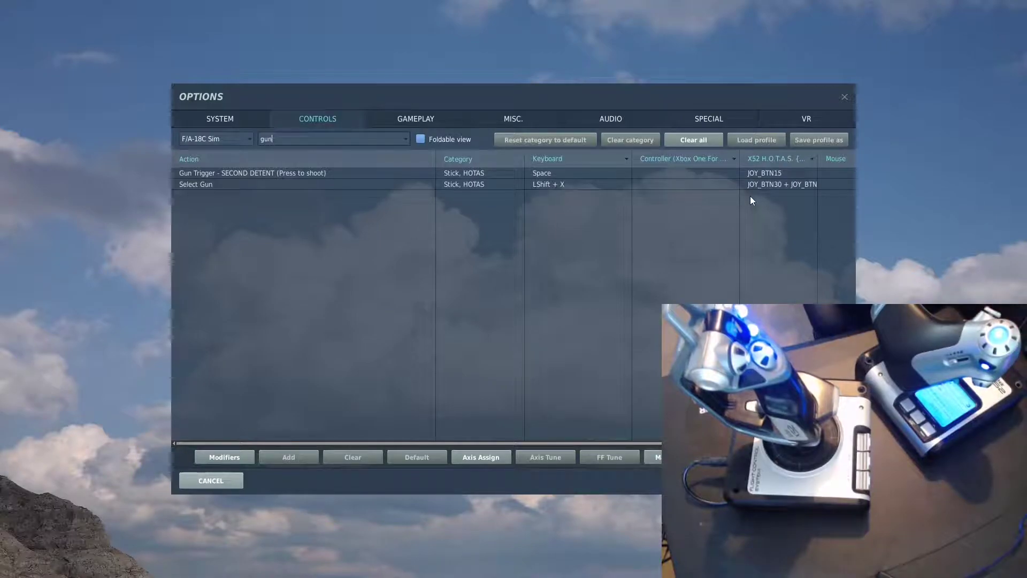
- Clear the action search and examine the X52 H.O.T.A.S. assignments for selecting the AMRAAM, gun, Sidewinder and Sparrow
{"action": "key", "text": "BackSpace"}
{"action": "key", "text": "BackSpace"}
{"action": "key", "text": "BackSpace"}
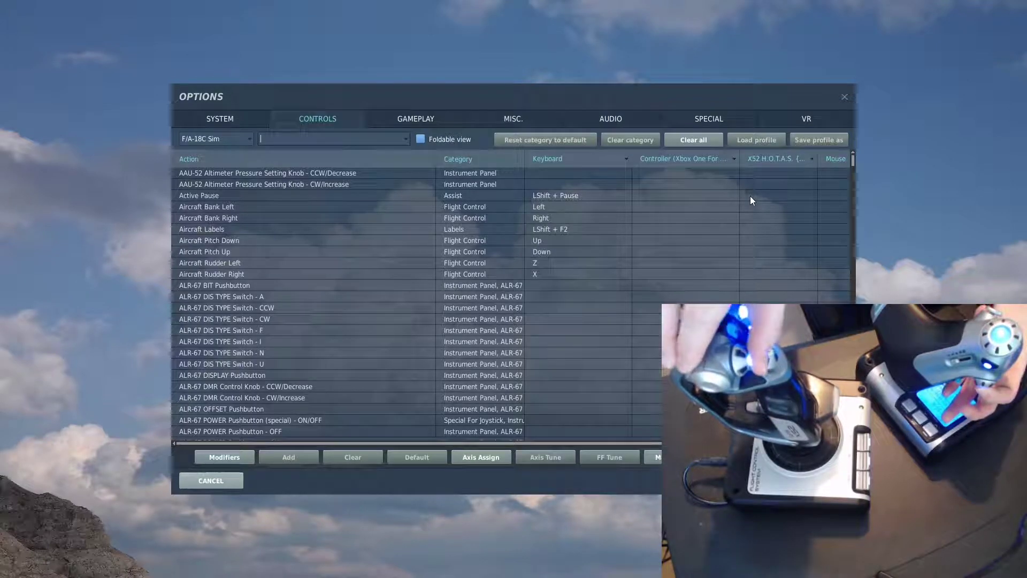
{"action": "left_click", "coordinate": [665, 185]}
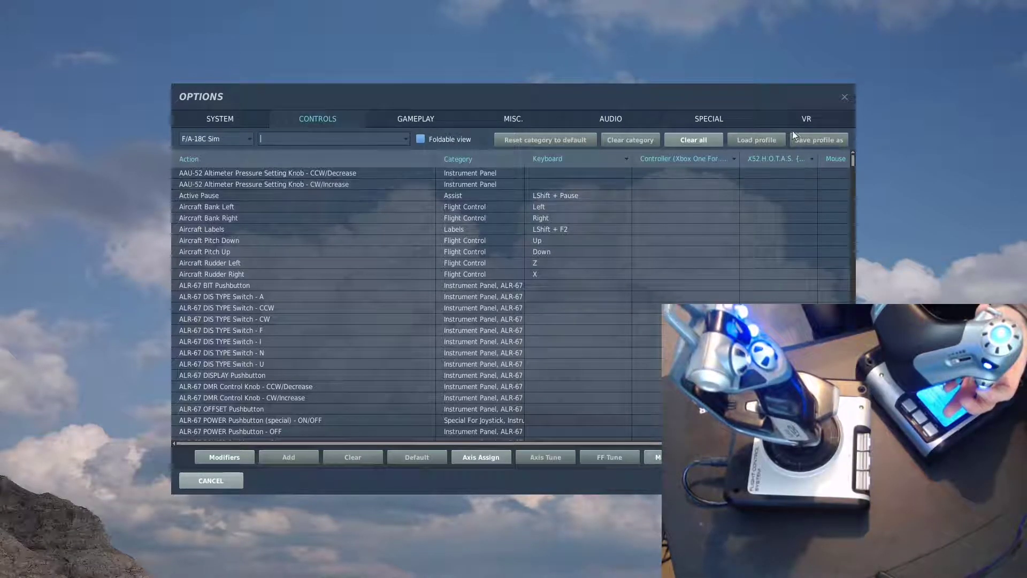
{"action": "left_click", "coordinate": [768, 153]}
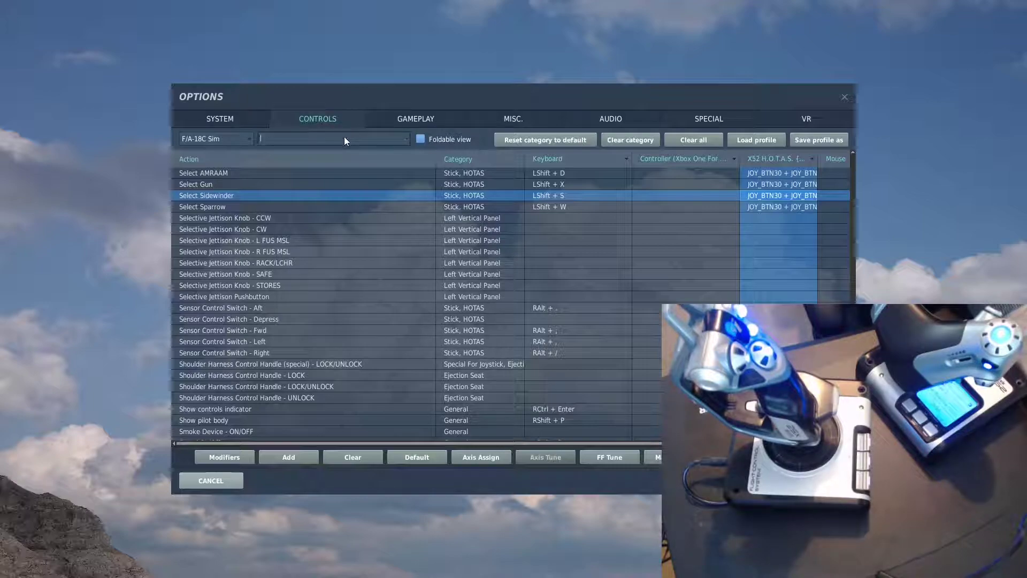
{"action": "type", "text": "tho"}
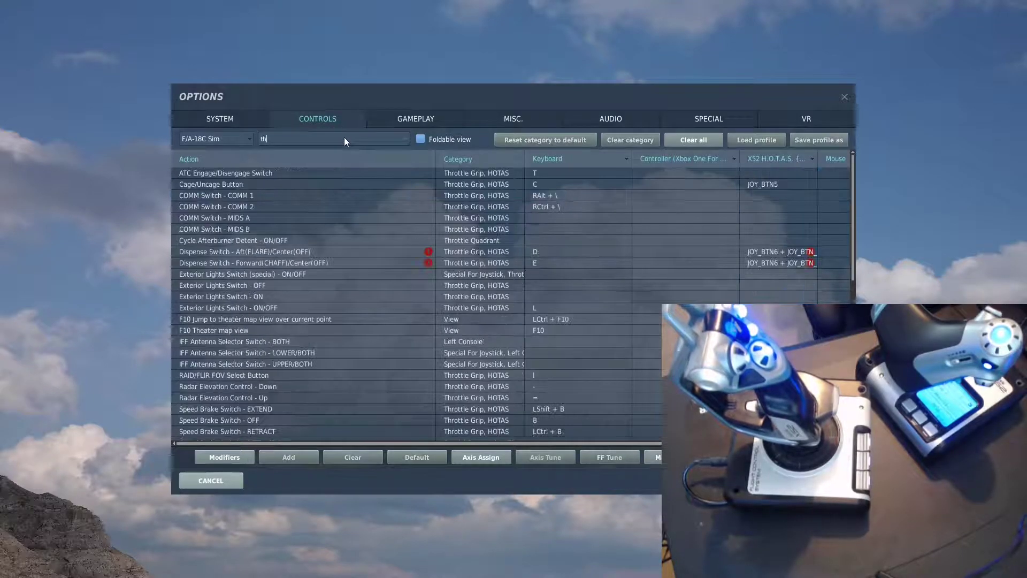
{"action": "key", "text": "BackSpace"}
{"action": "key", "text": "BackSpace"}
{"action": "key", "text": "BackSpace"}
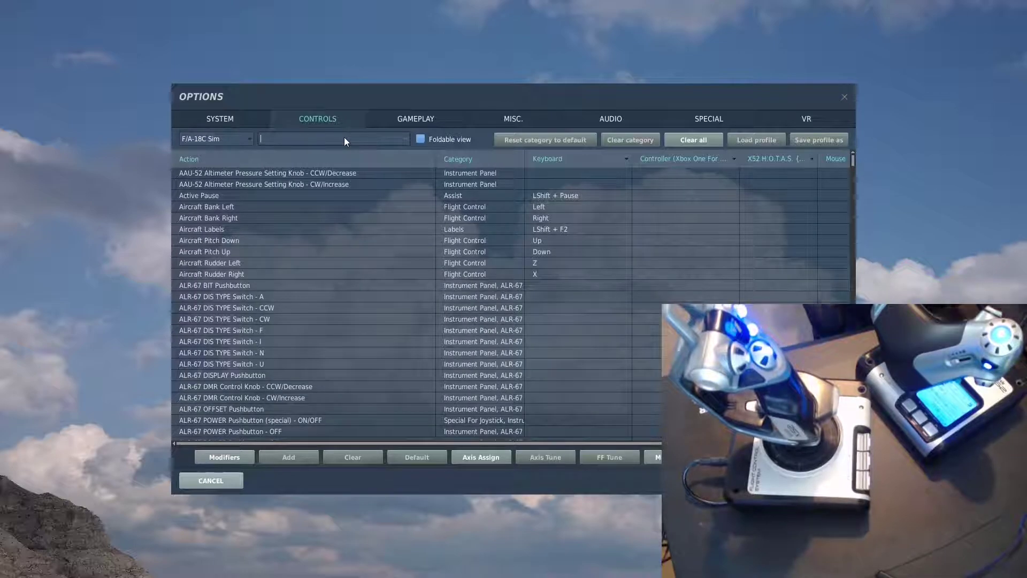
- Examine the X52 H.O.T.A.S. assignments of the Throttle Designator Controller directions and its Depress action
{"action": "left_click", "coordinate": [784, 158]}
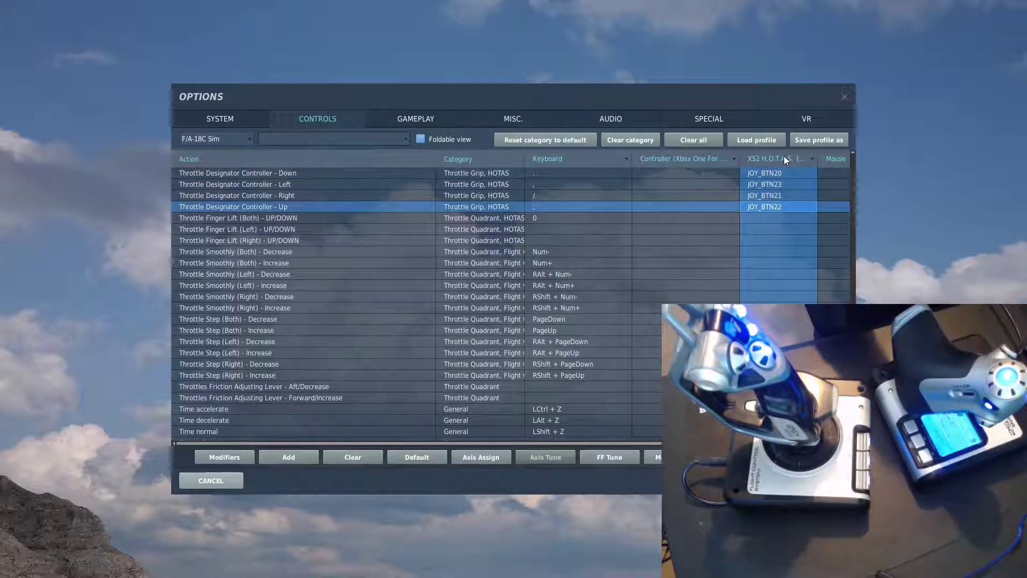
{"action": "scroll", "coordinate": [702, 292], "scroll_direction": "up", "scroll_amount": 1}
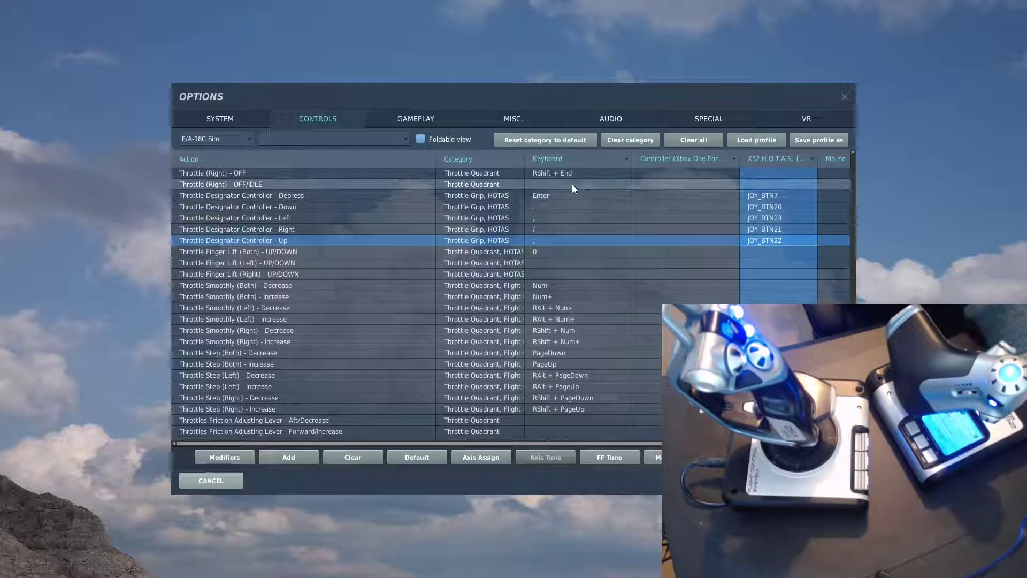
- Find the action bound to keyboard key S, then check the X52 H.O.T.A.S. assignment of Landing Gear Control Handle - UP
{"action": "left_click", "coordinate": [544, 163]}
{"action": "key", "text": "s"}
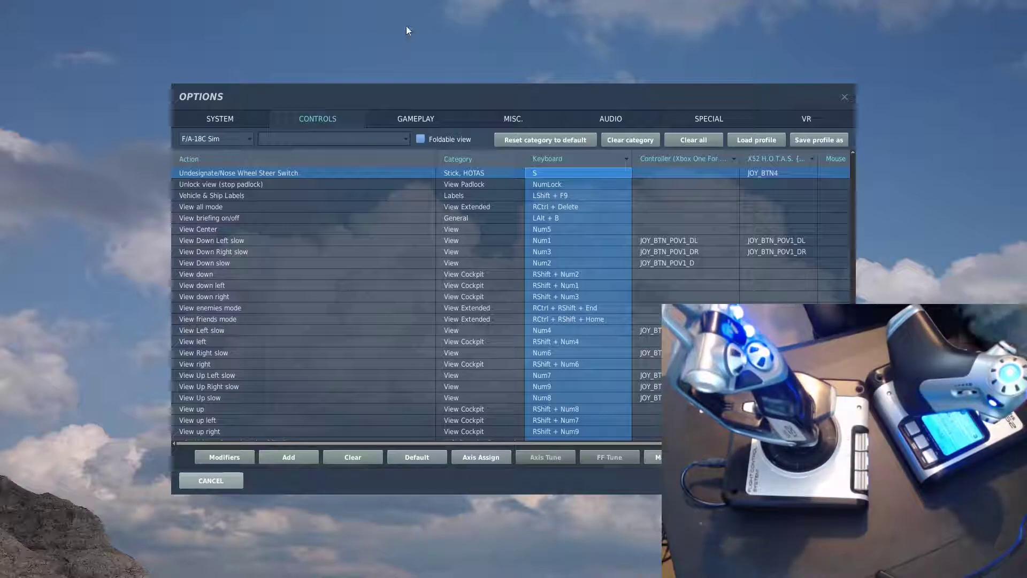
{"action": "left_click", "coordinate": [779, 165]}
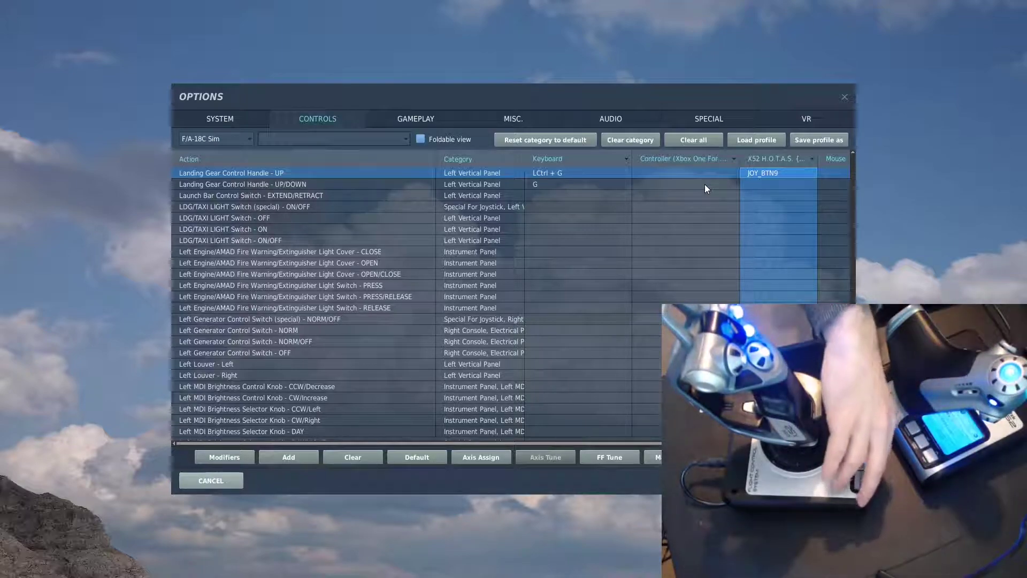
- Go through the four Trimmer Switch actions and examine the X52 H.O.T.A.S. assignments for wing down left and right, climb and descend
{"action": "key", "text": "Up"}
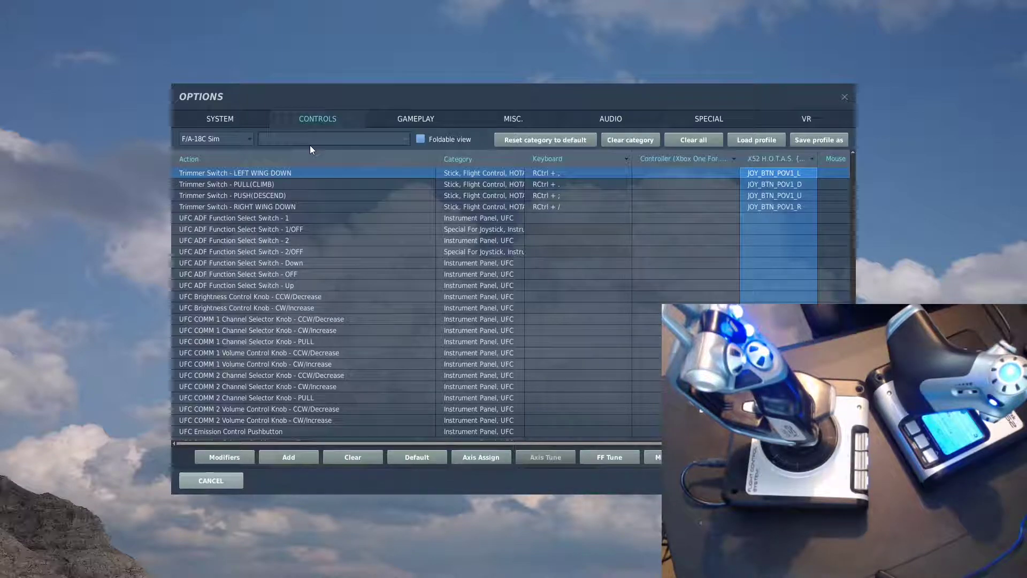
{"action": "key", "text": "Down"}
{"action": "key", "text": "Down"}
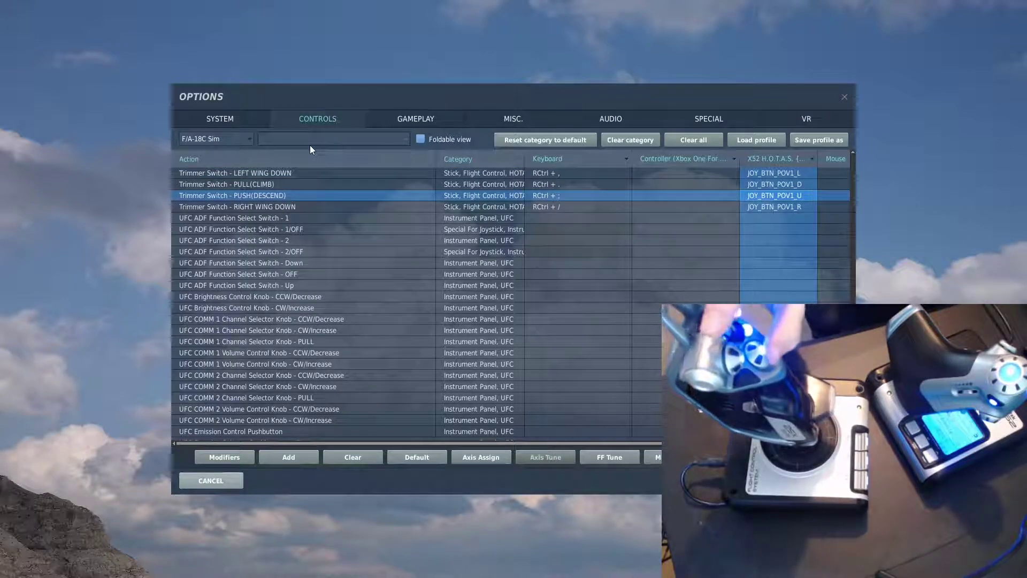
{"action": "key", "text": "Up"}
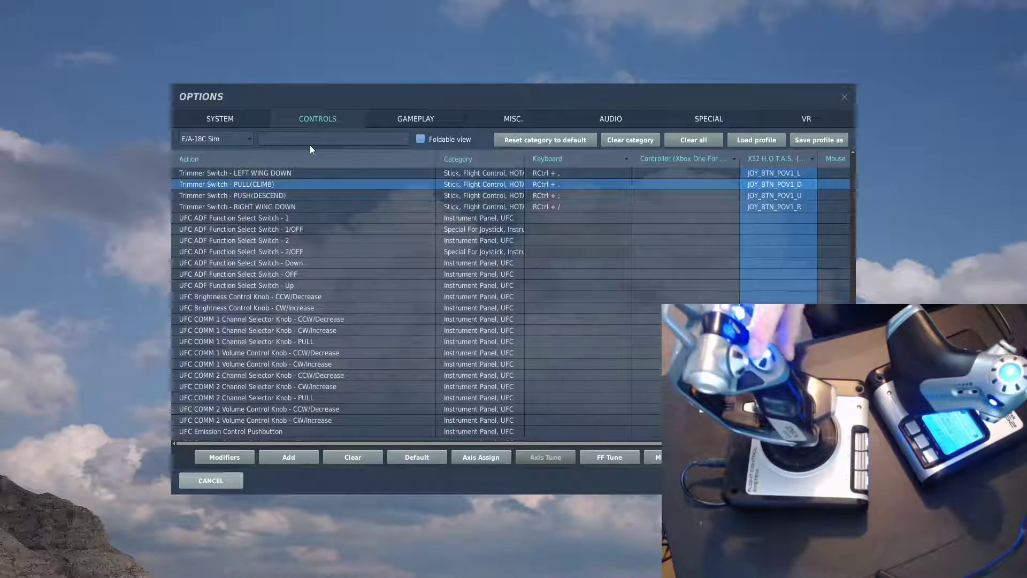
{"action": "key", "text": "Up"}
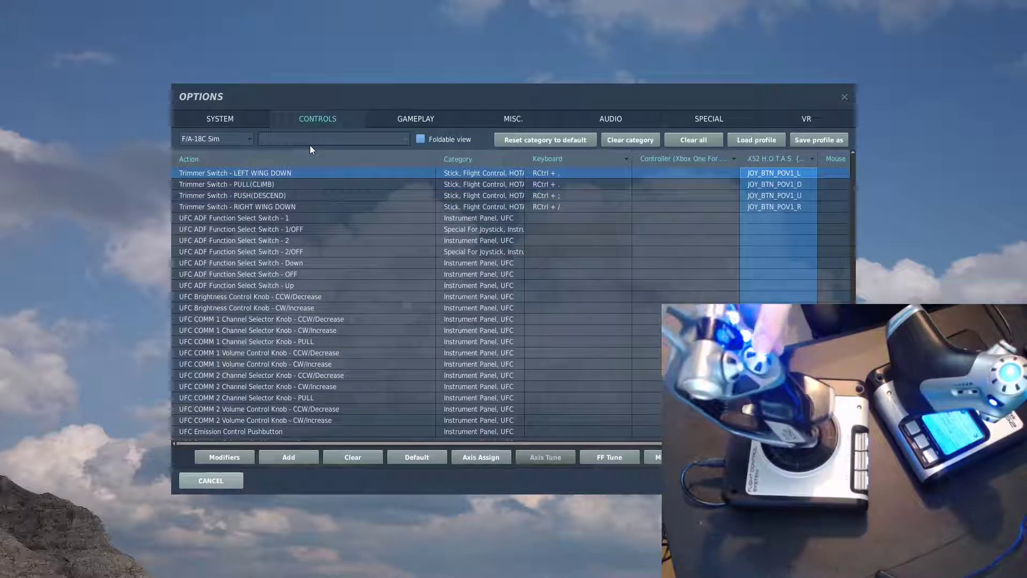
{"action": "key", "text": "Down"}
{"action": "key", "text": "Down"}
{"action": "key", "text": "Down"}
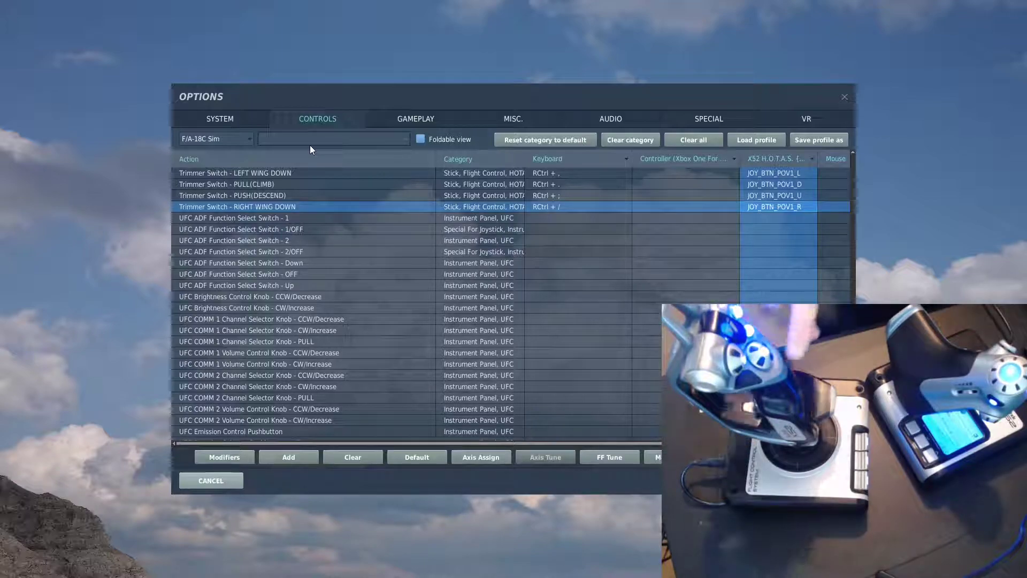
{"action": "key", "text": "Up"}
{"action": "key", "text": "Up"}
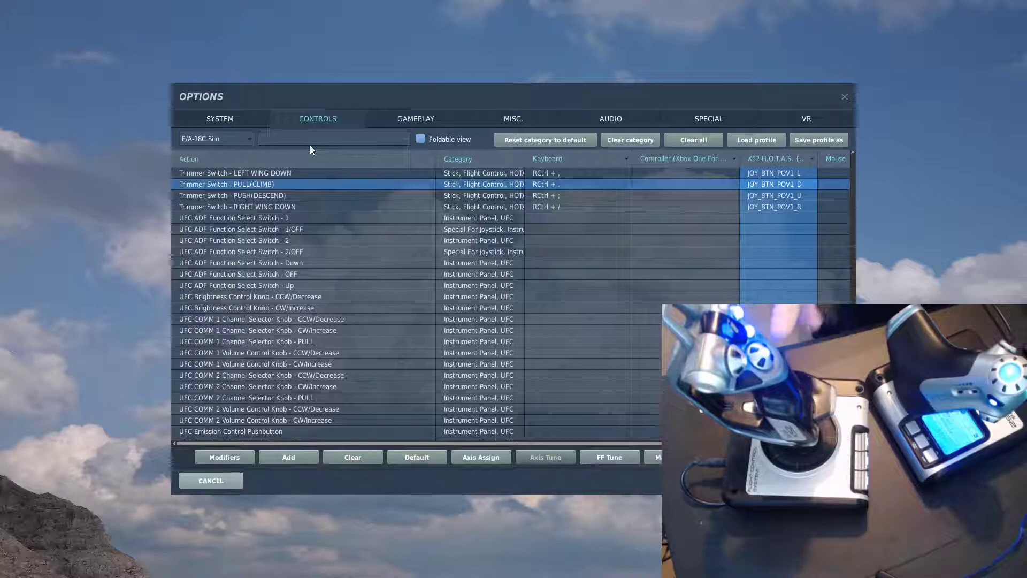